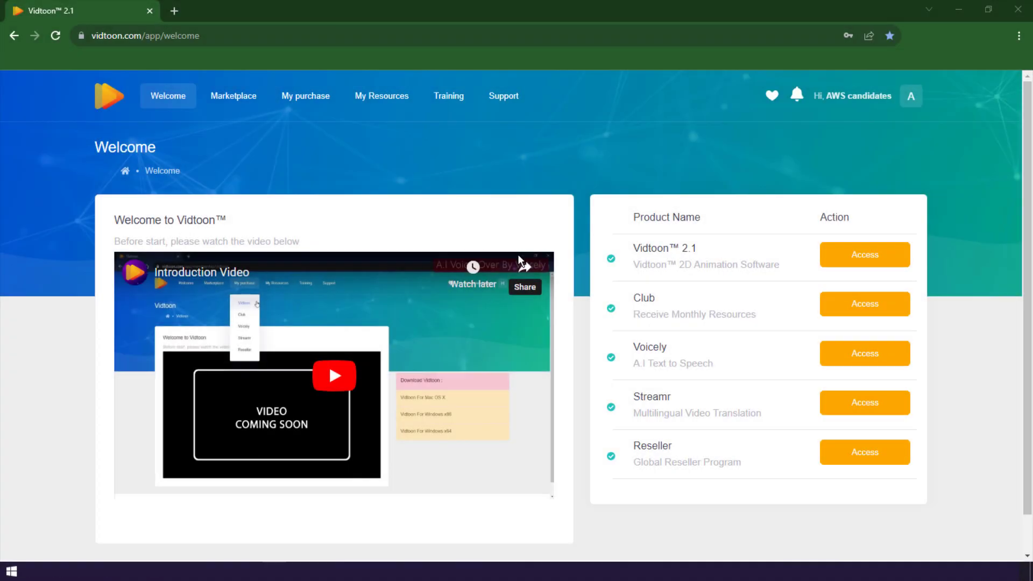
Step: On the Voicely page, set the language to English US so the US English Female voice applies
left_click(883, 357)
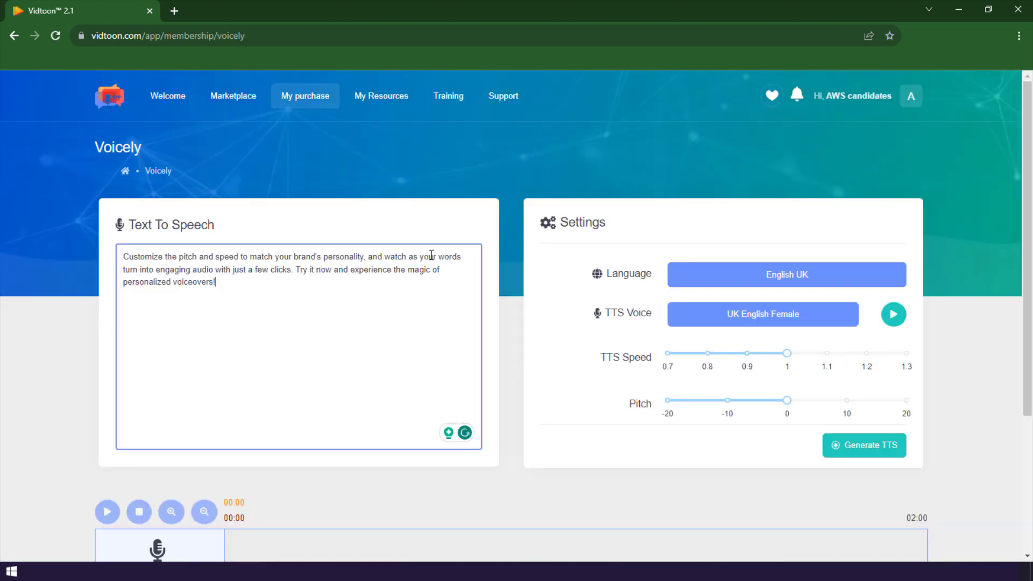
left_click(799, 276)
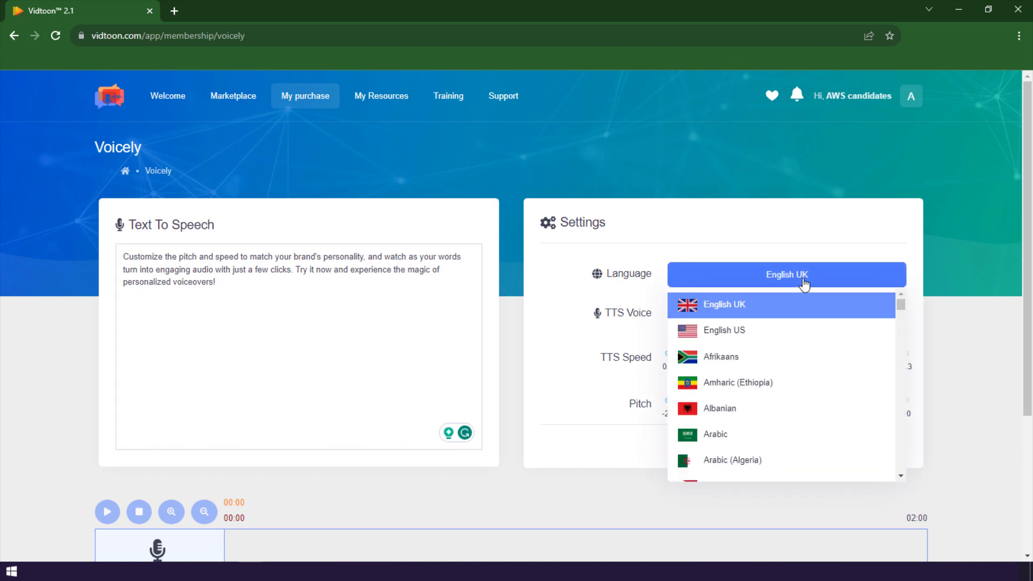
left_click(783, 330)
left_click(828, 283)
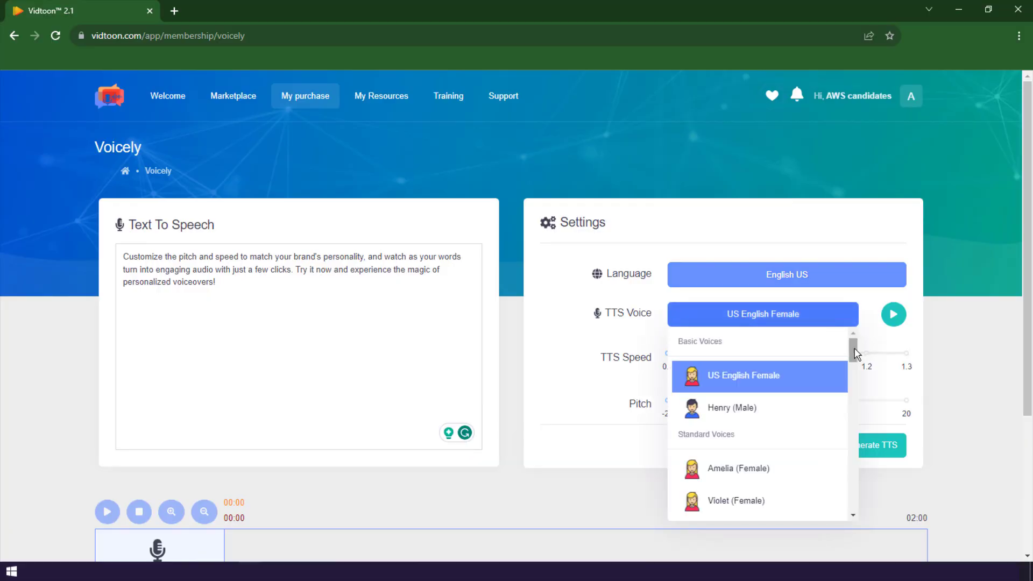
left_click_drag(856, 353, 855, 358)
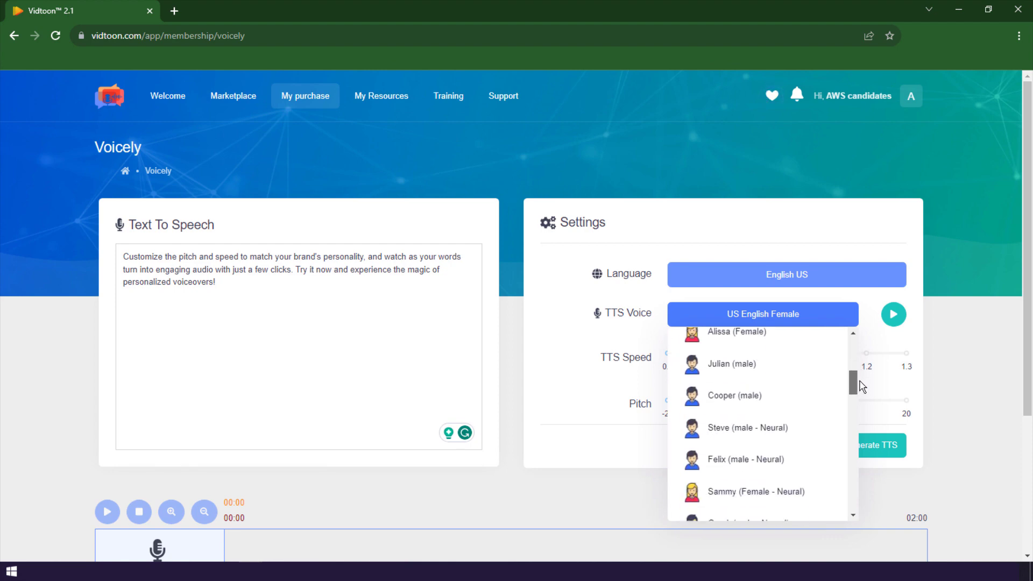
left_click_drag(855, 417, 872, 504)
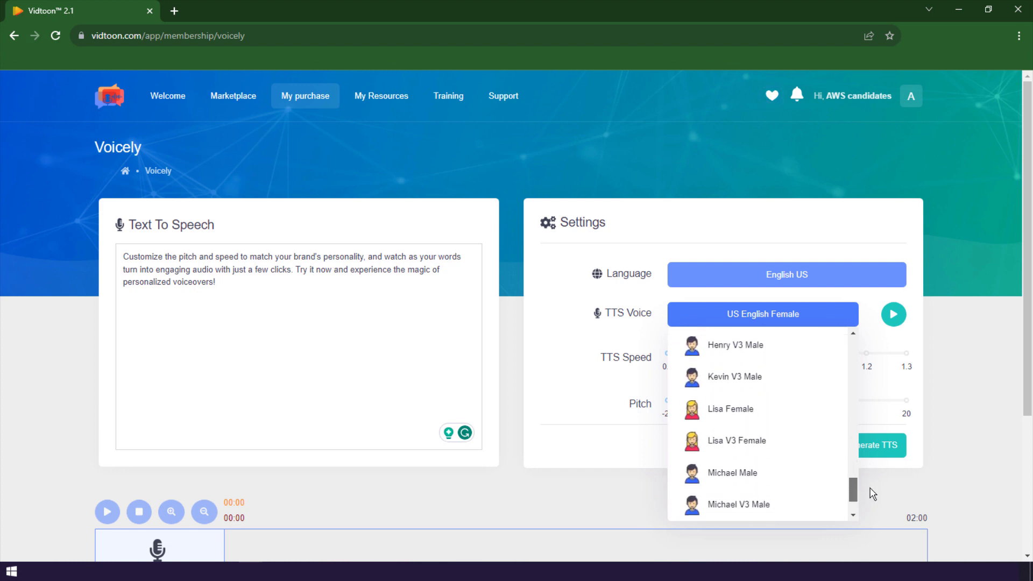
Step: Switch the text-to-speech voice to Lisa V3 Female
left_click(873, 504)
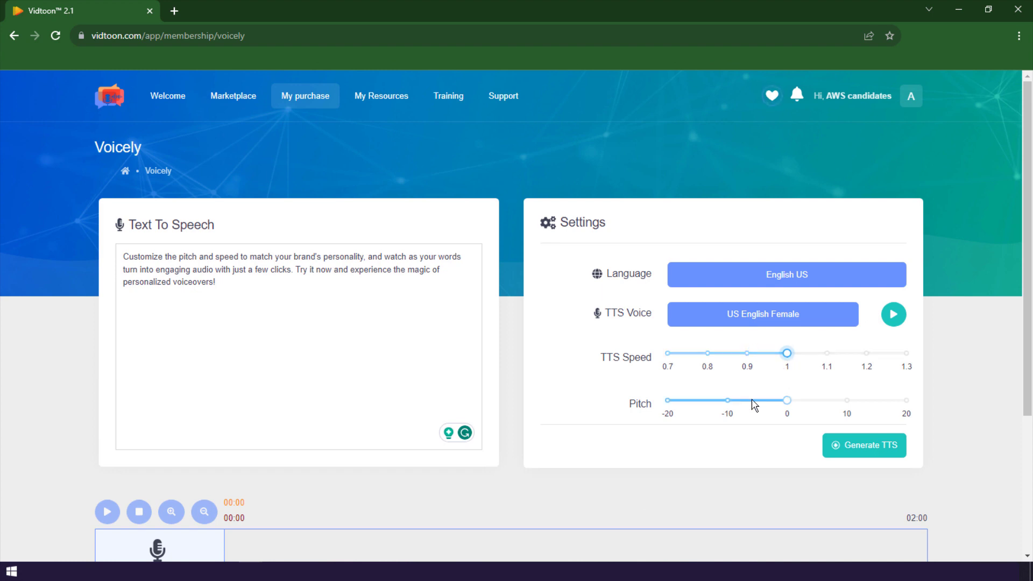
left_click(763, 314)
left_click(749, 372)
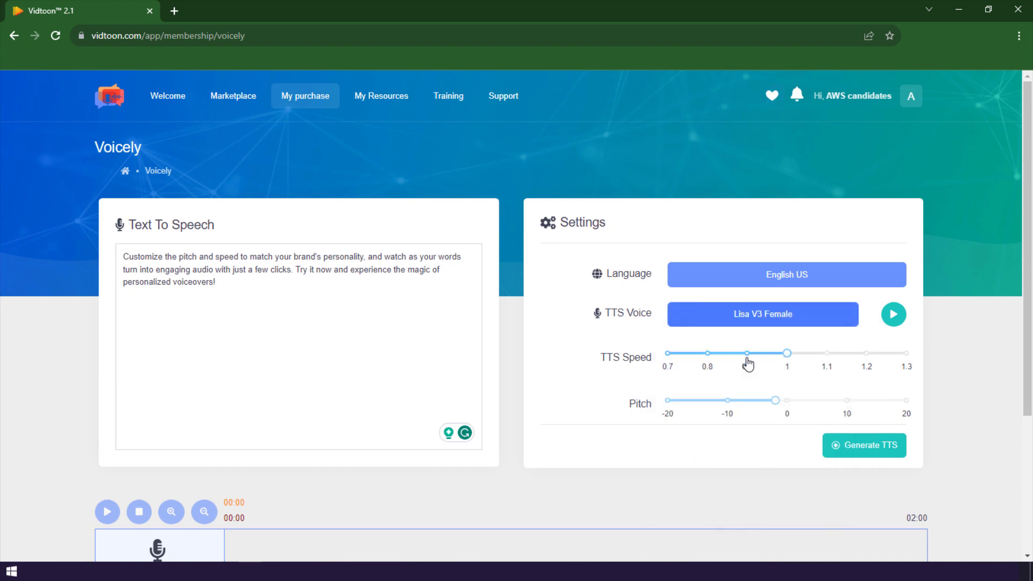
Step: Generate speech from the script, producing an 11-second clip on the voice track
left_click(845, 447)
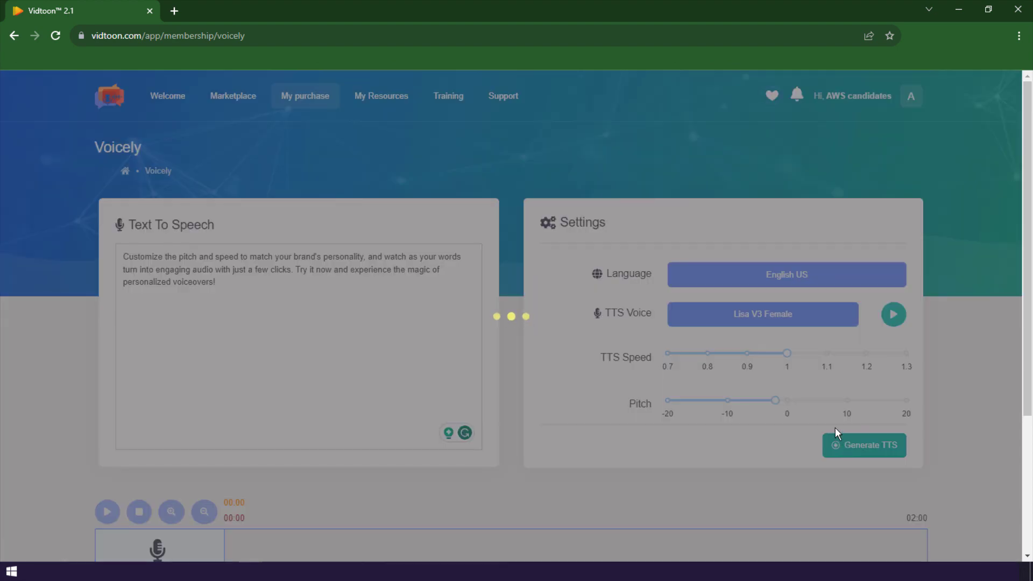
scroll(658, 412, "down", 3)
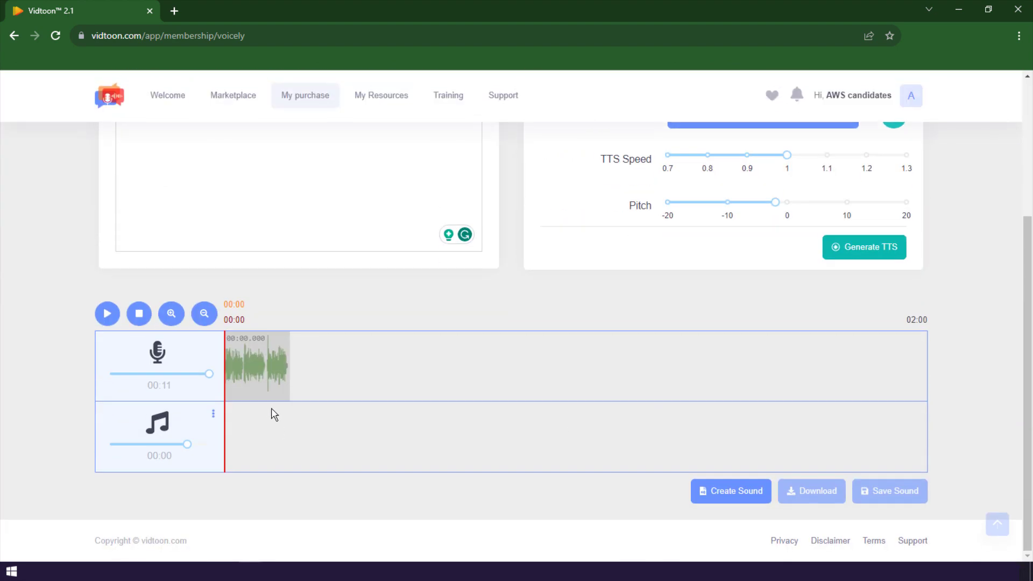